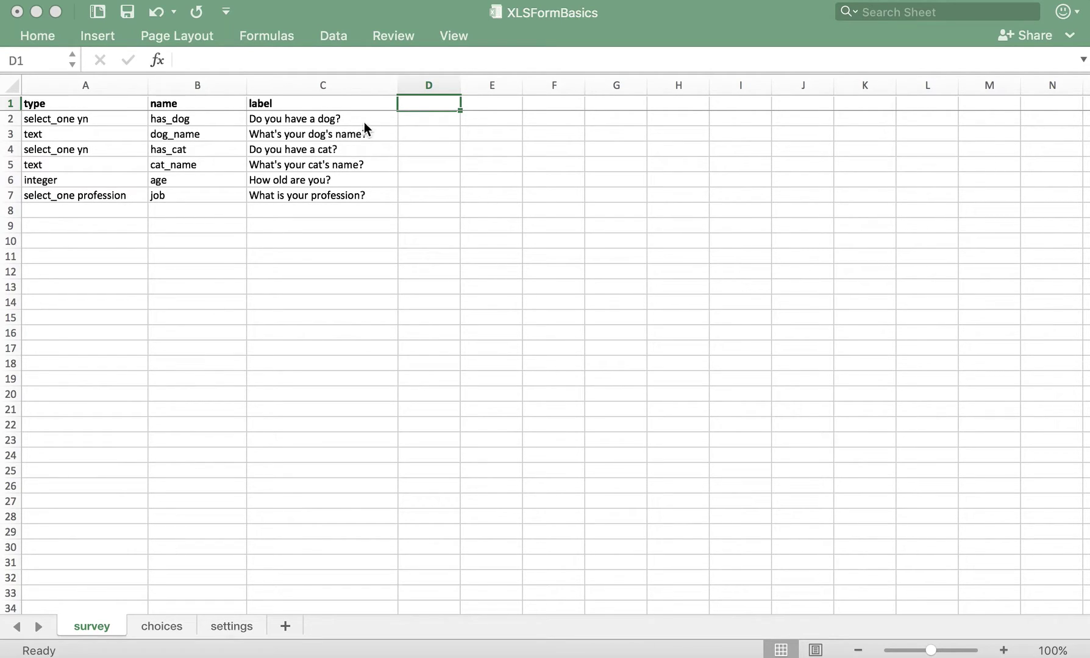
Enter 'relevant' as the column D header in cell D1
{"action": "left_click", "coordinate": [426, 101]}
{"action": "type", "text": "relevant"}
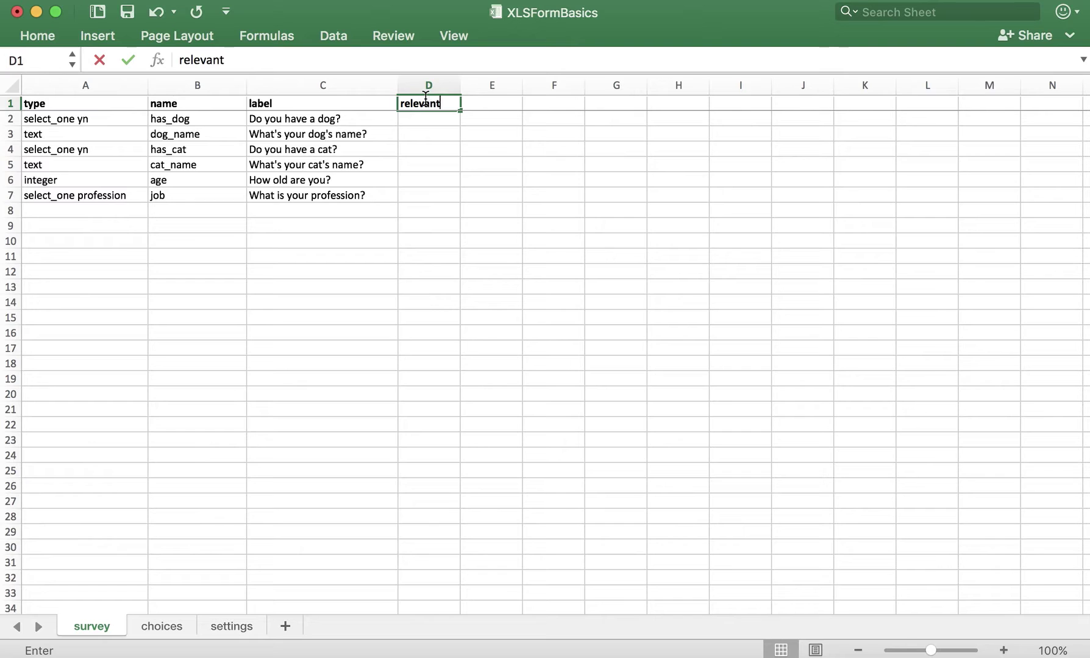
{"action": "key", "text": "Return"}
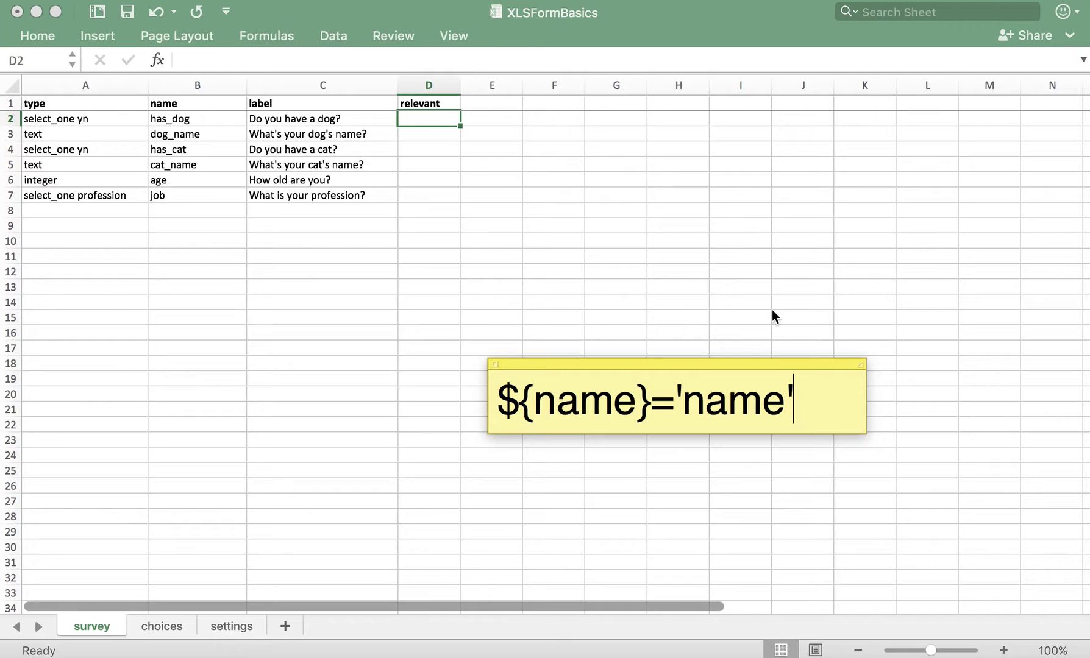
Move the syntax reminder note out of view and select the dog question's cells C3:D3
{"action": "left_click_drag", "start_coordinate": [719, 364], "coordinate": [652, 657]}
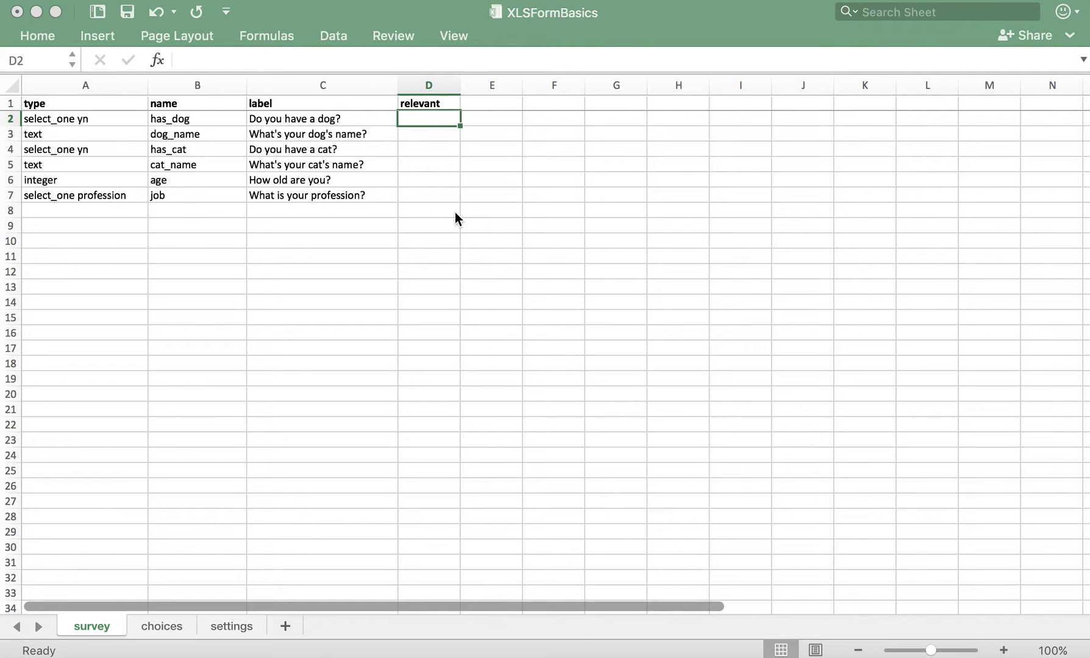
{"action": "left_click", "coordinate": [337, 133]}
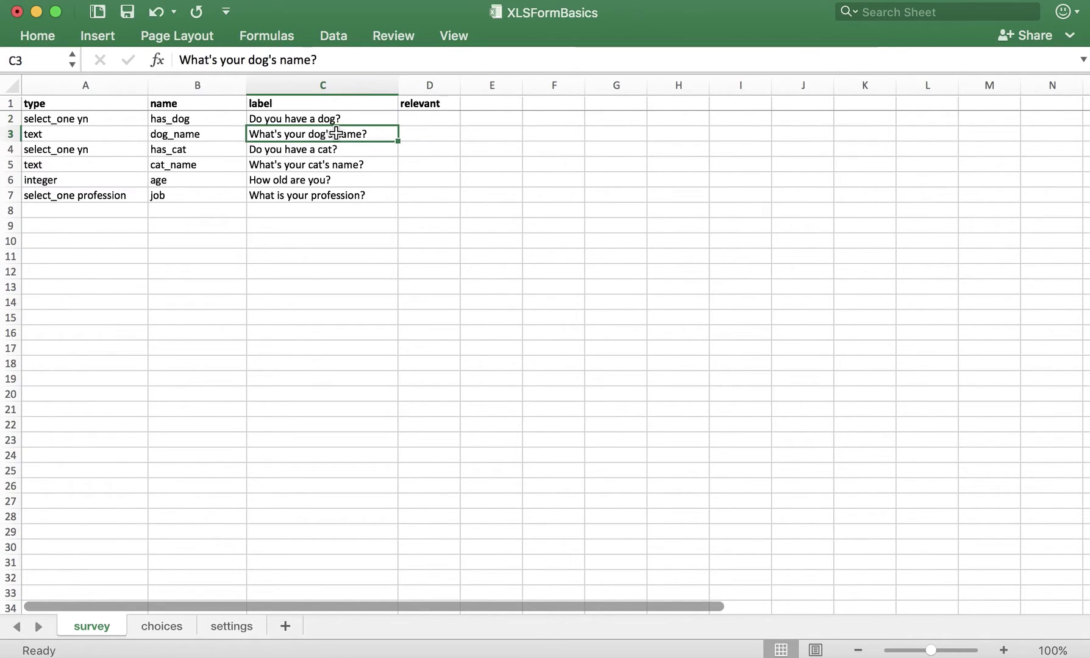
{"action": "key", "text": "Tab"}
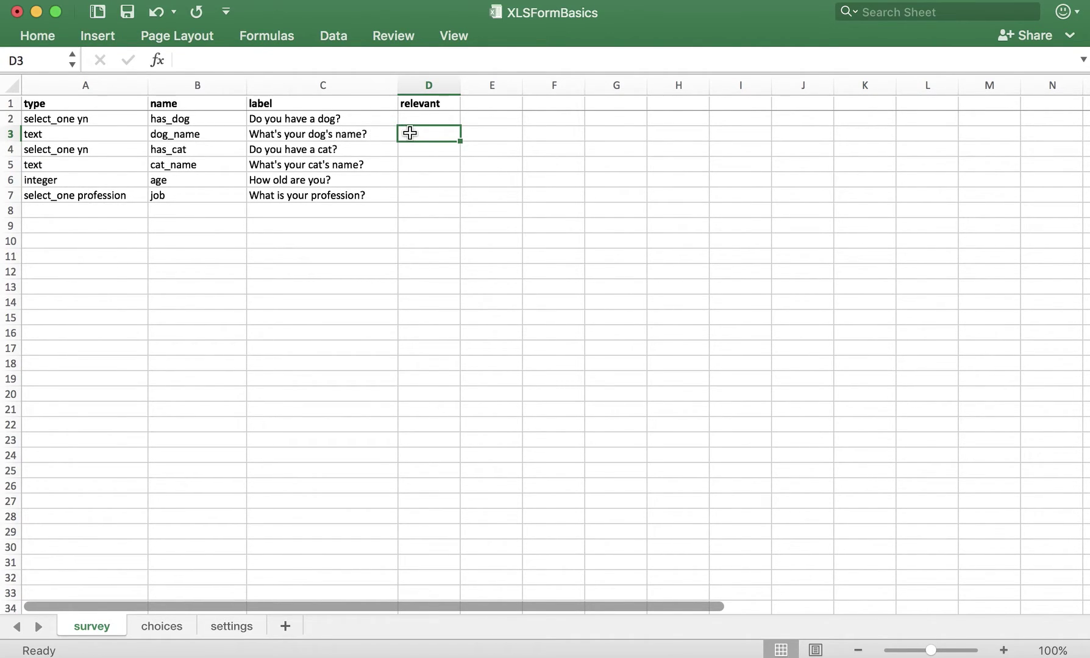
{"action": "left_click_drag", "start_coordinate": [402, 133], "coordinate": [375, 133]}
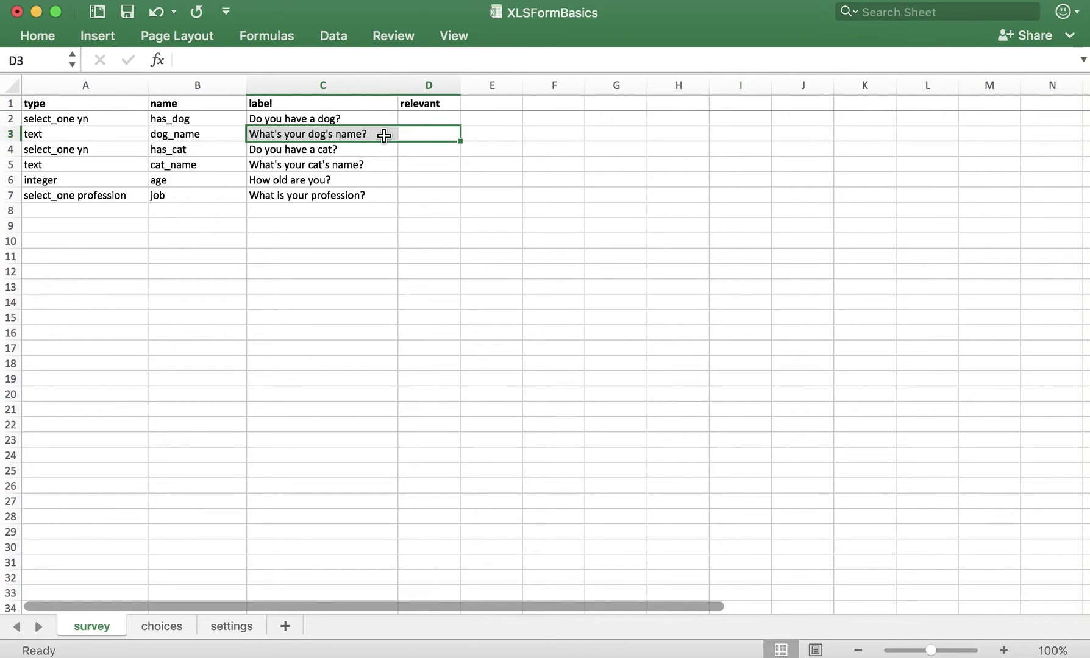
Enter ${has_dog}='y' in D3 and widen column D to fit it
{"action": "left_click", "coordinate": [432, 133]}
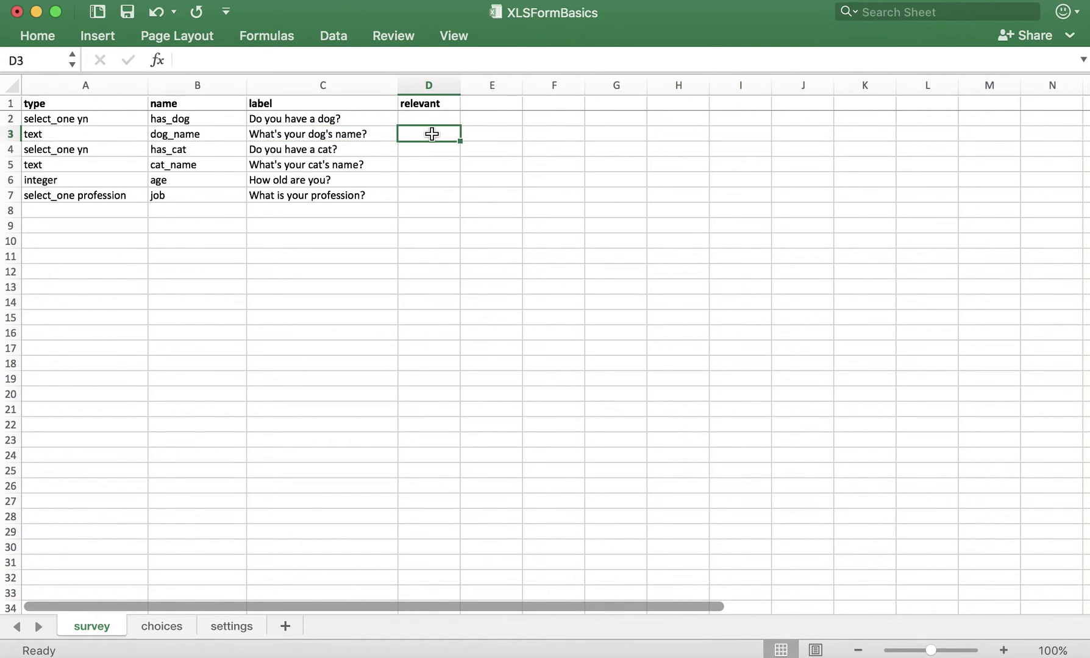
{"action": "type", "text": "${"}
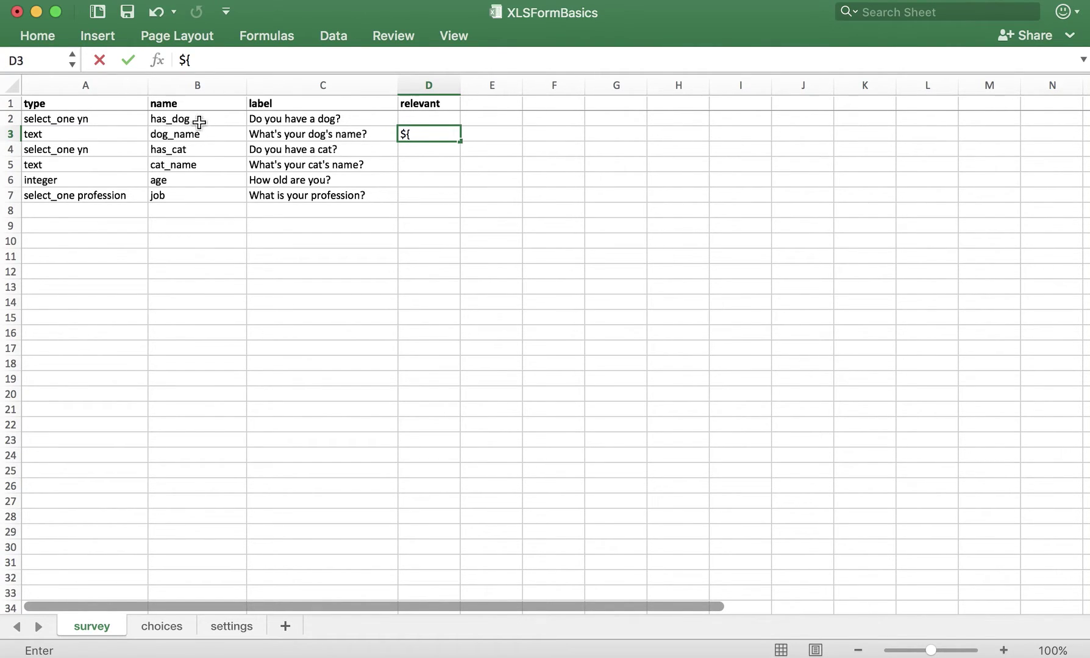
{"action": "type", "text": "has_d"}
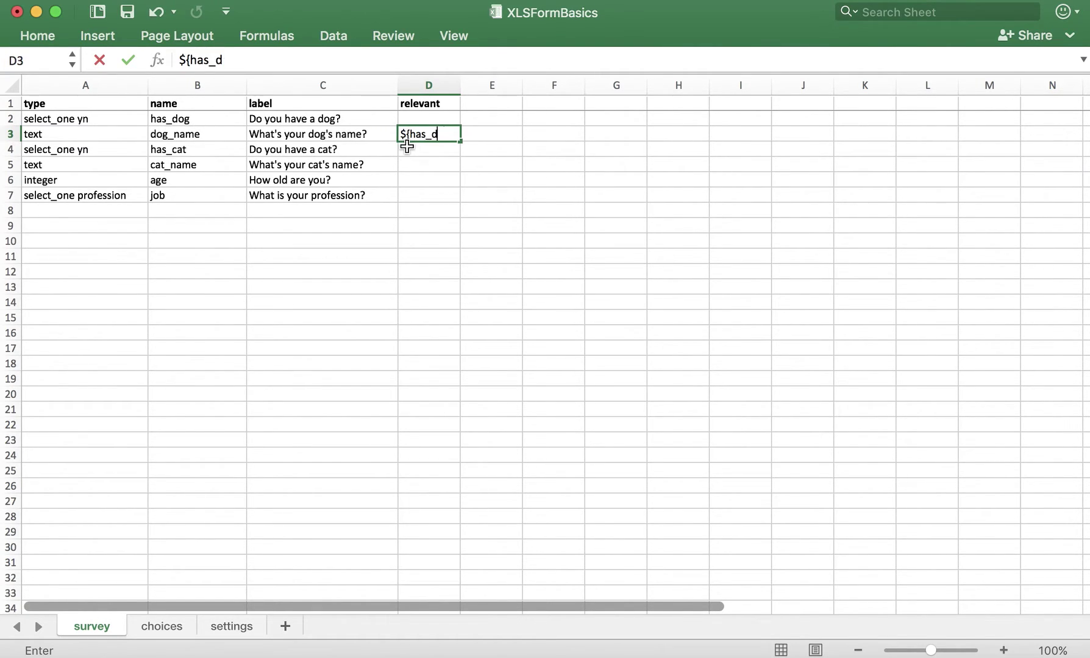
{"action": "type", "text": "og}='y'"}
{"action": "key", "text": "Return"}
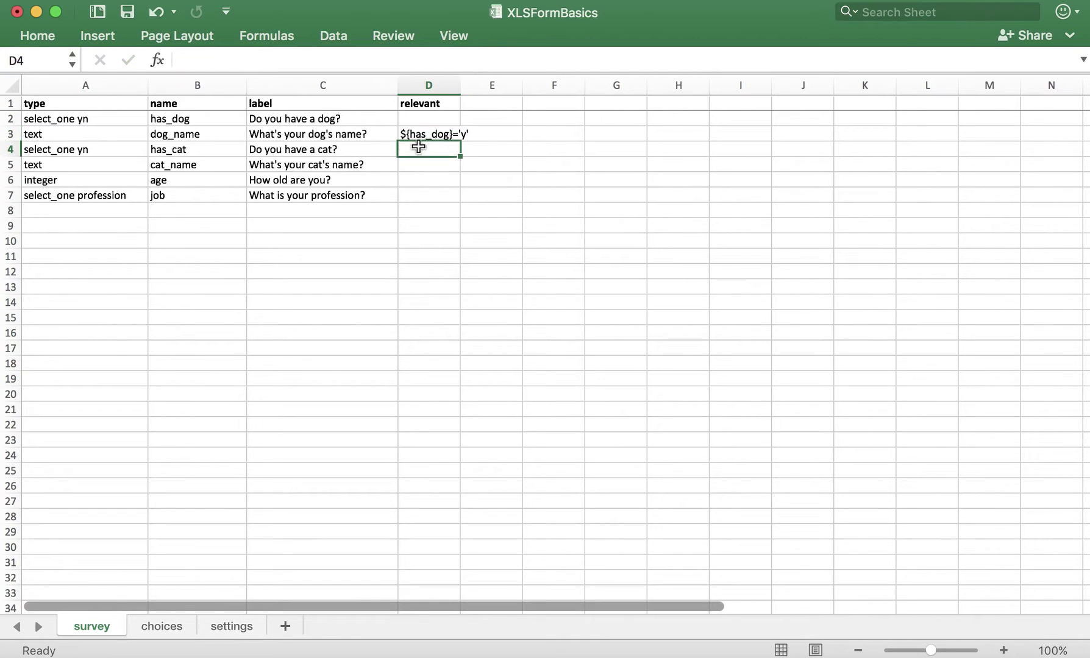
{"action": "left_click_drag", "start_coordinate": [461, 86], "coordinate": [497, 87]}
{"action": "left_click", "coordinate": [492, 134]}
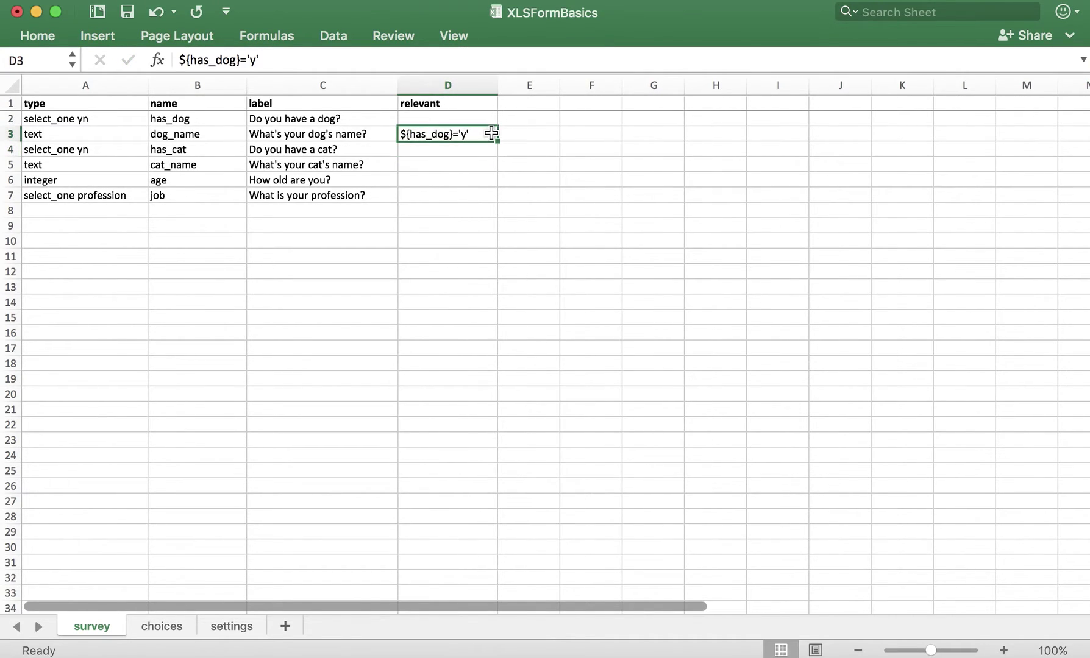
Check the y / Yes choice values on the choices sheet, then return to the survey sheet
{"action": "left_click", "coordinate": [163, 626]}
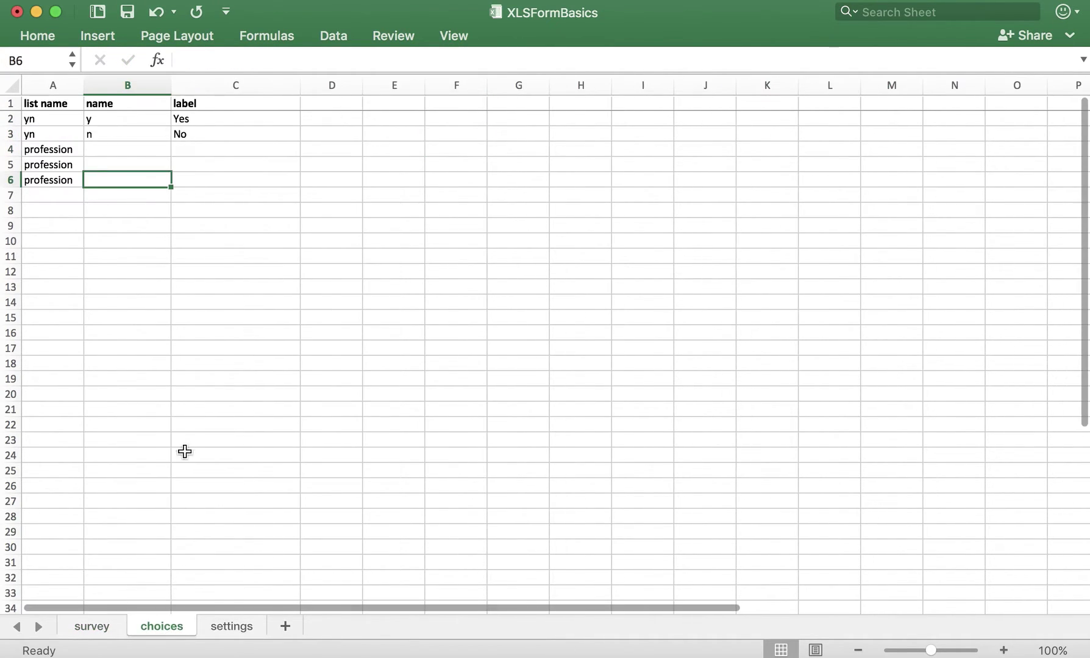
{"action": "left_click_drag", "start_coordinate": [139, 118], "coordinate": [183, 120]}
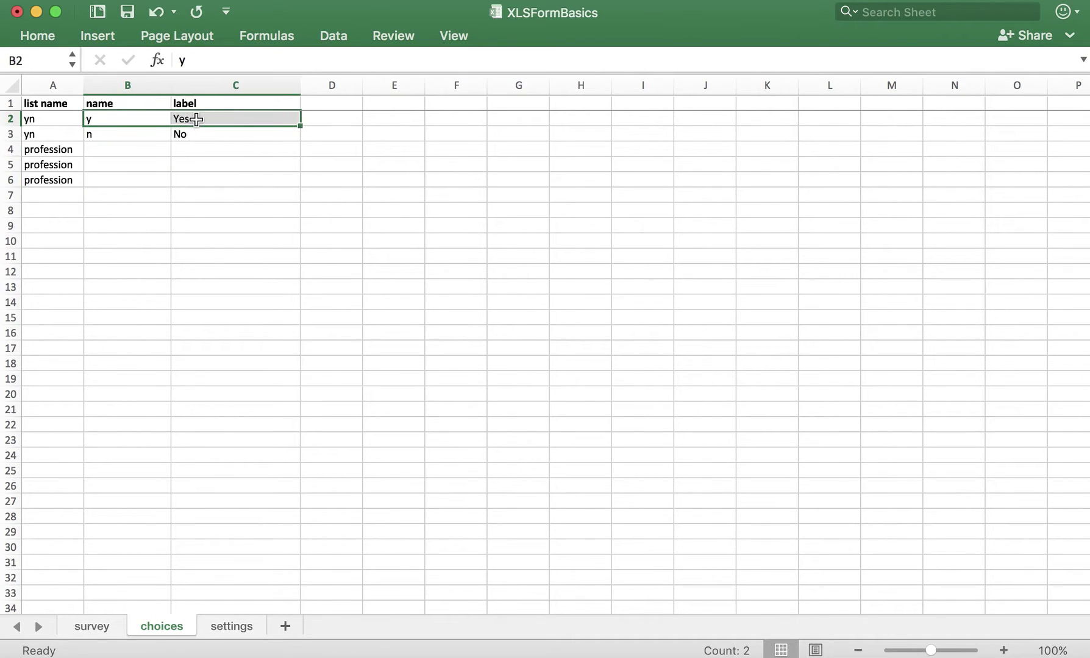
{"action": "left_click", "coordinate": [91, 628]}
{"action": "left_click", "coordinate": [494, 183]}
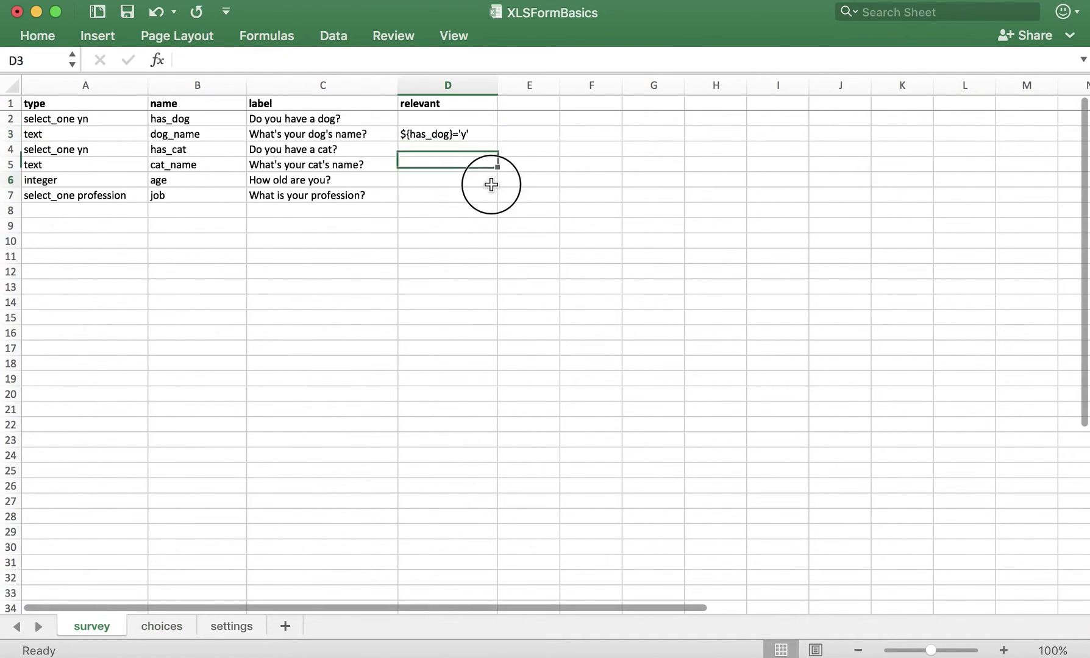
{"action": "left_click", "coordinate": [484, 128]}
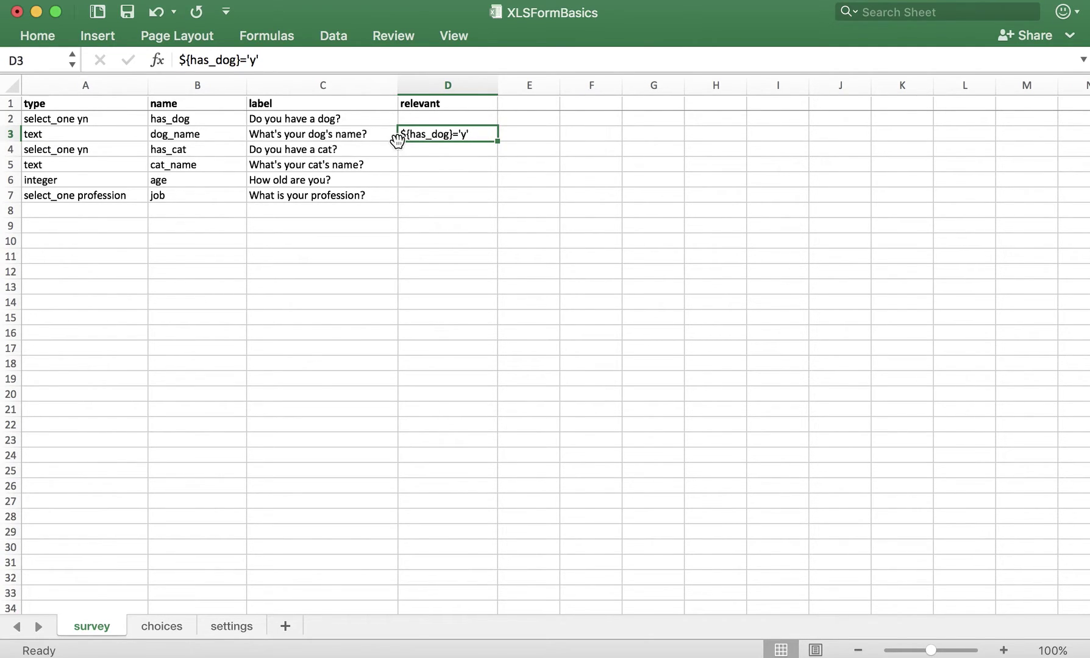
{"action": "left_click", "coordinate": [376, 132]}
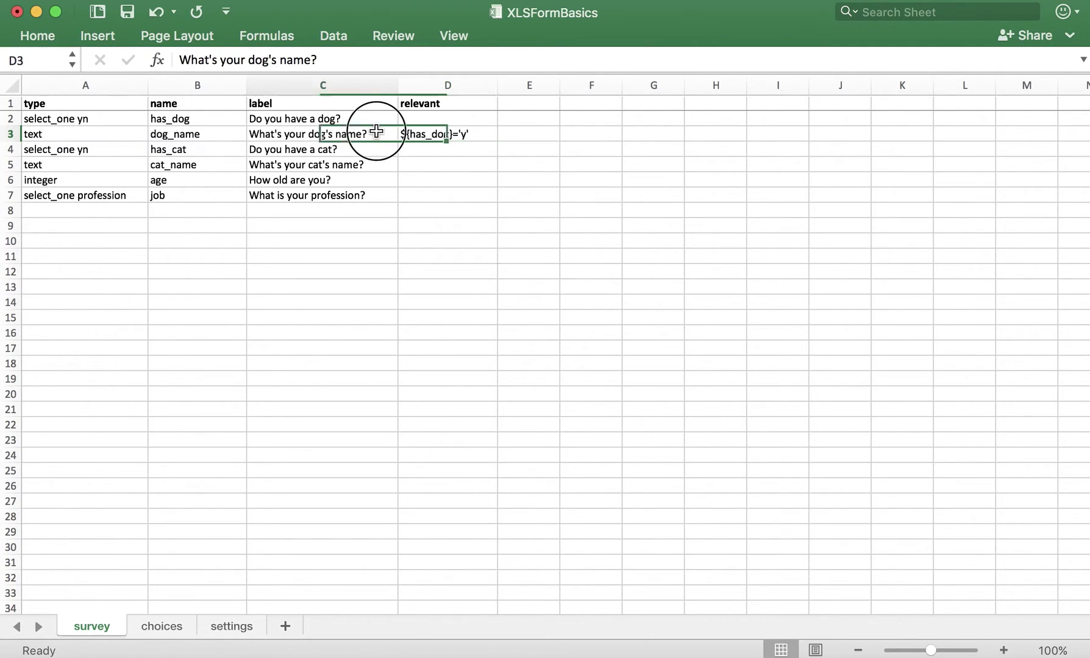
{"action": "left_click", "coordinate": [433, 142]}
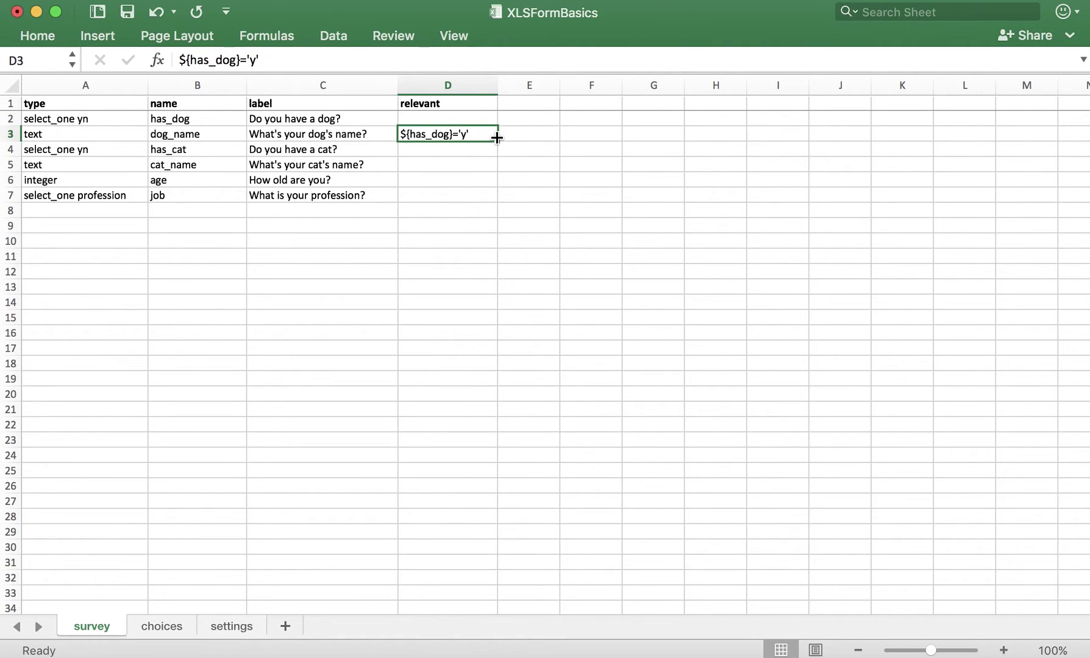
{"action": "left_click", "coordinate": [474, 164]}
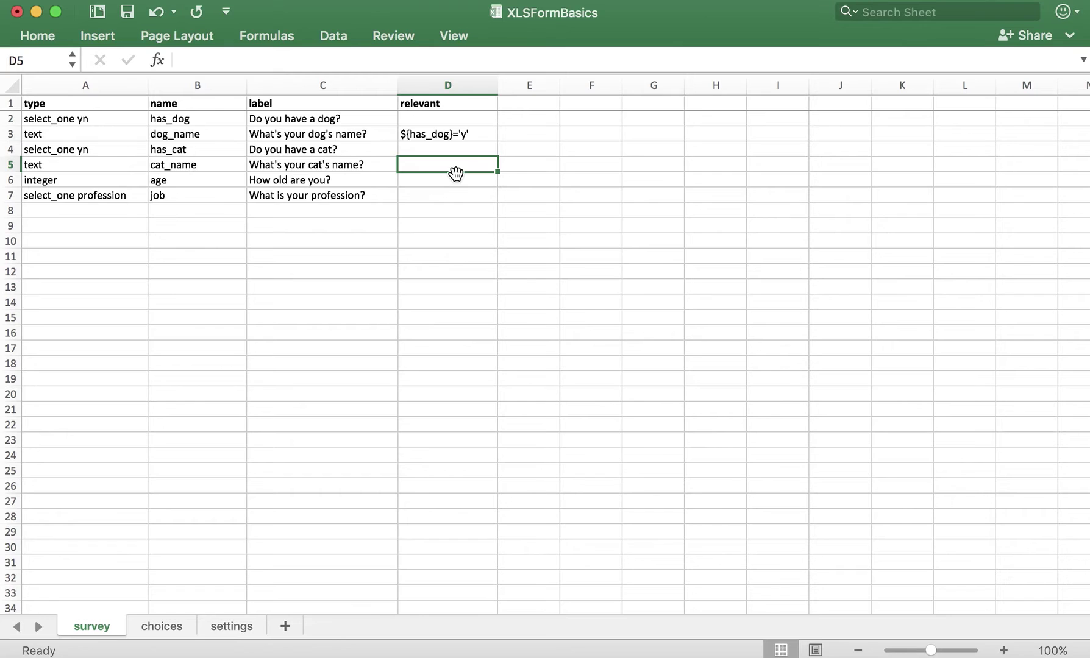
{"action": "left_click", "coordinate": [455, 180]}
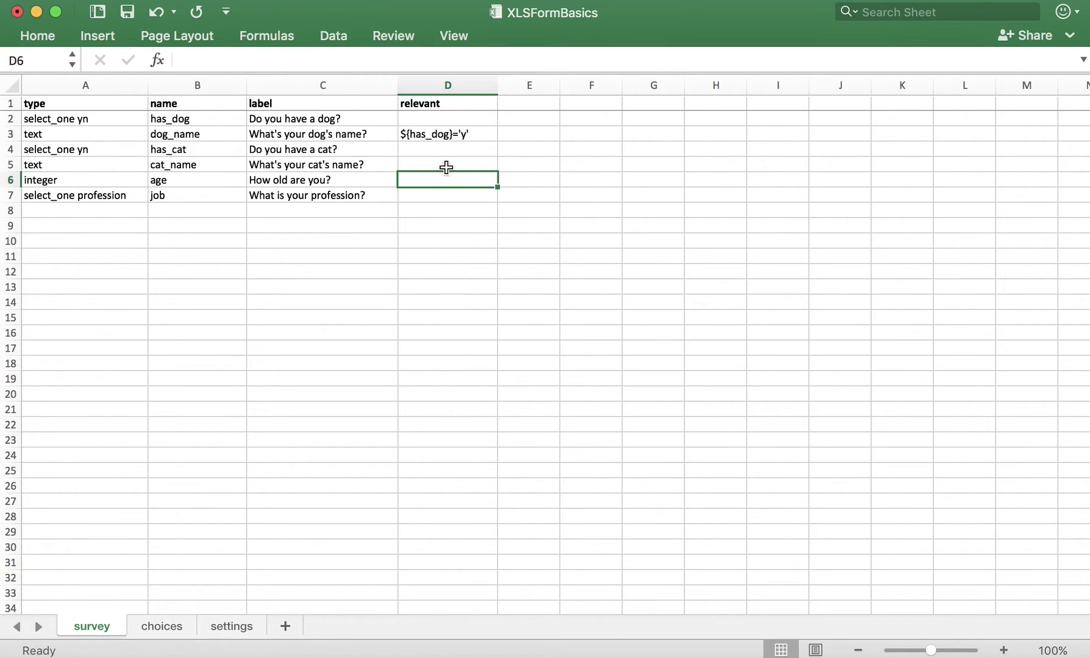
{"action": "left_click", "coordinate": [446, 164]}
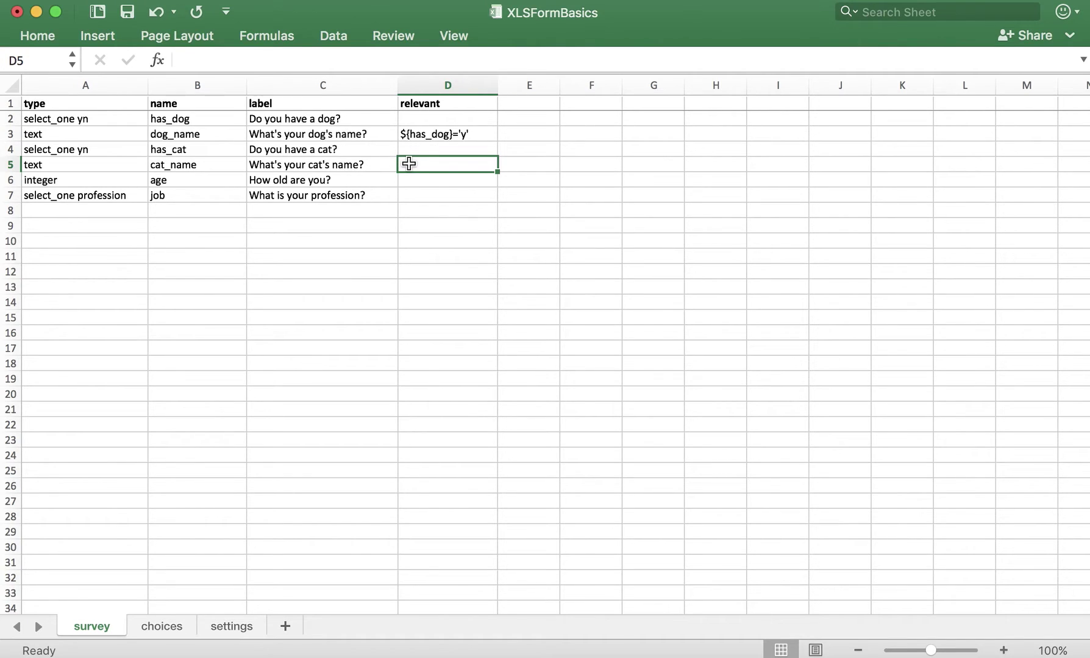
Enter ${has_cat}!='n' in D5 and check the cat-name label and has_cat question name
{"action": "type", "text": "${has"}
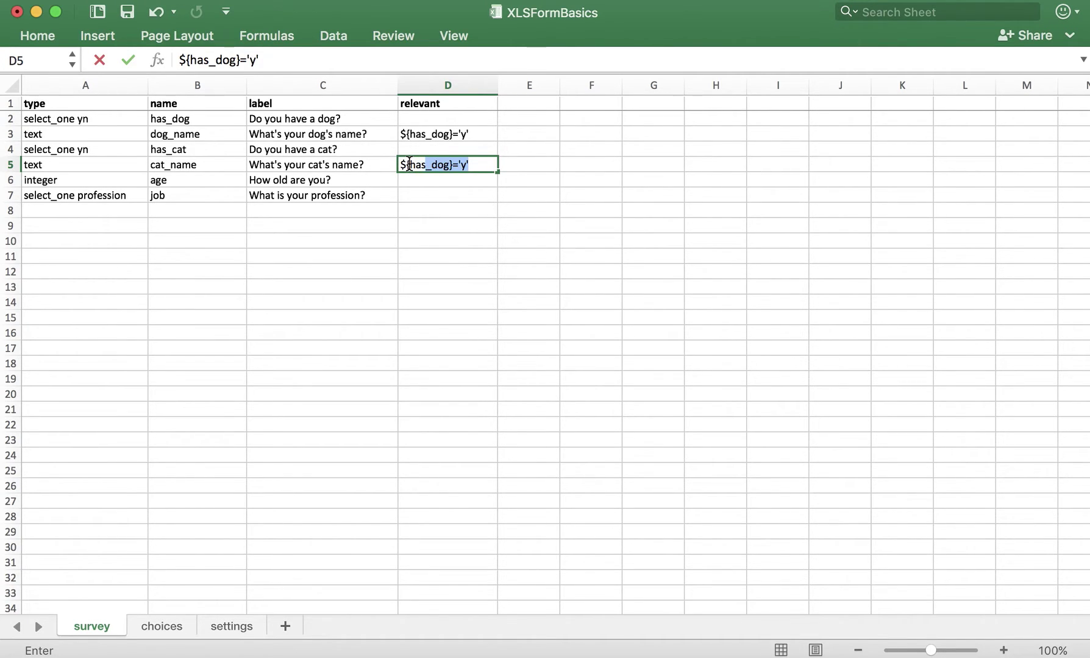
{"action": "type", "text": "_cat"}
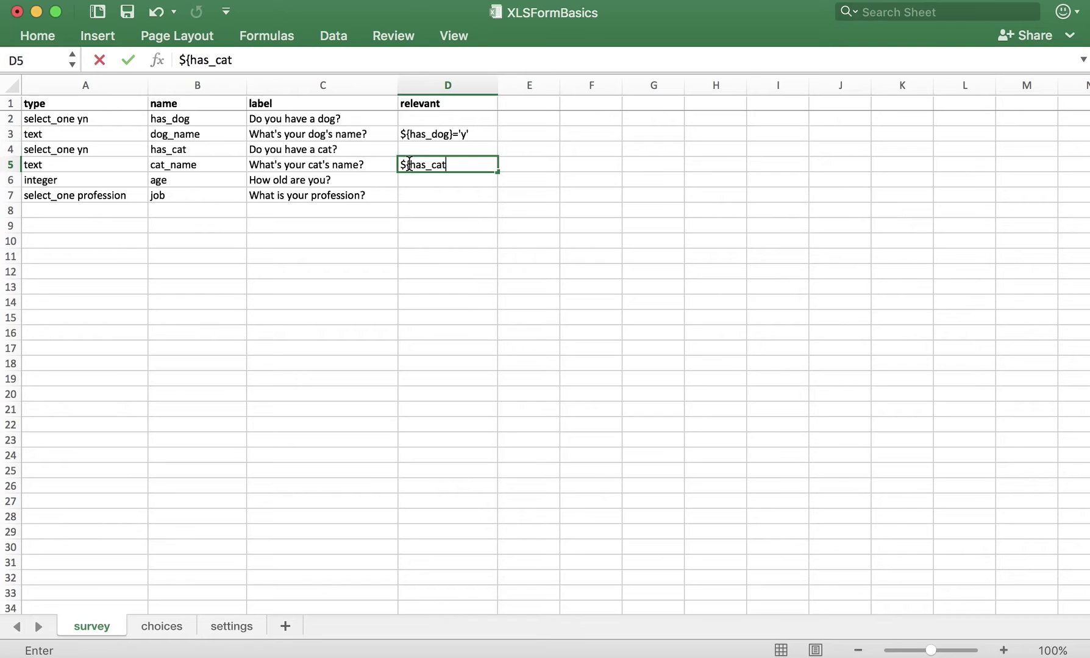
{"action": "type", "text": "}!='n'"}
{"action": "key", "text": "Return"}
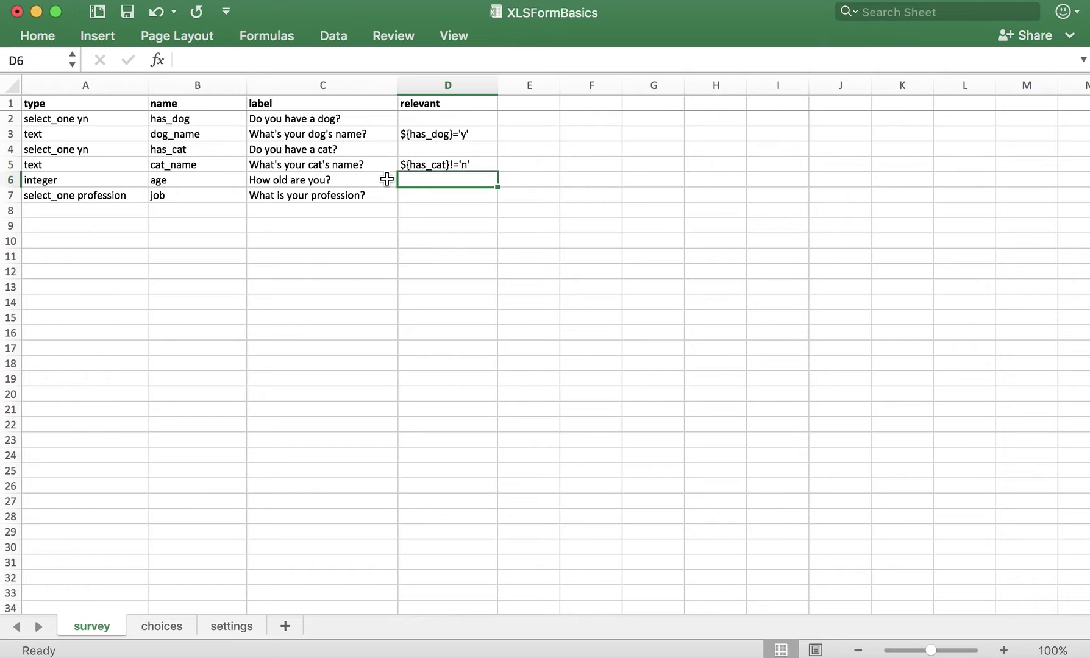
{"action": "left_click", "coordinate": [369, 171]}
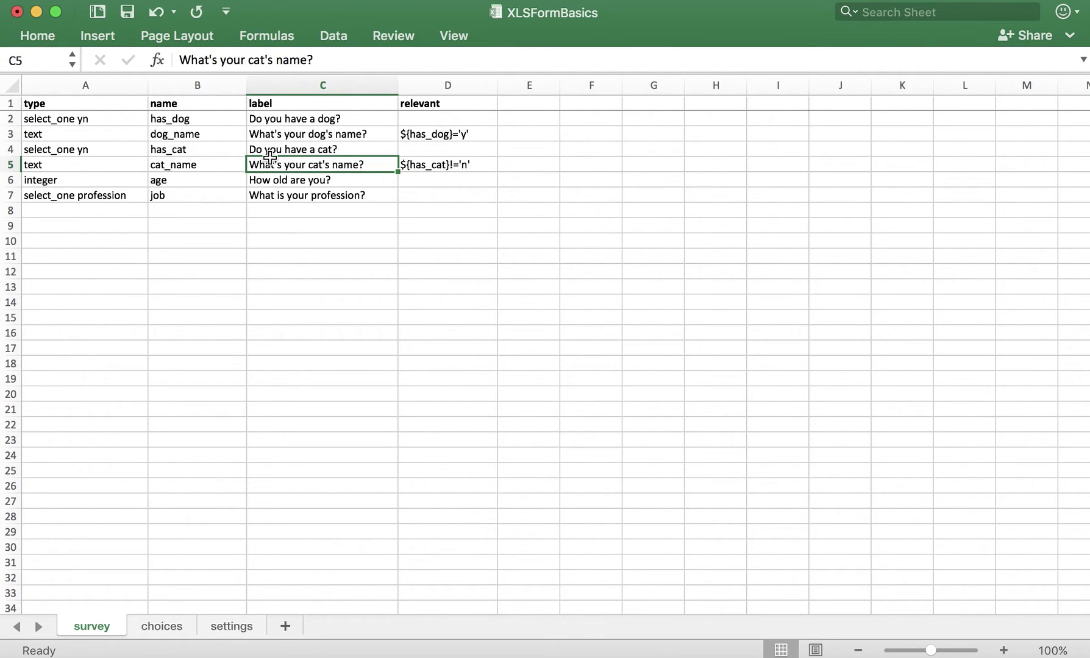
{"action": "left_click", "coordinate": [220, 151]}
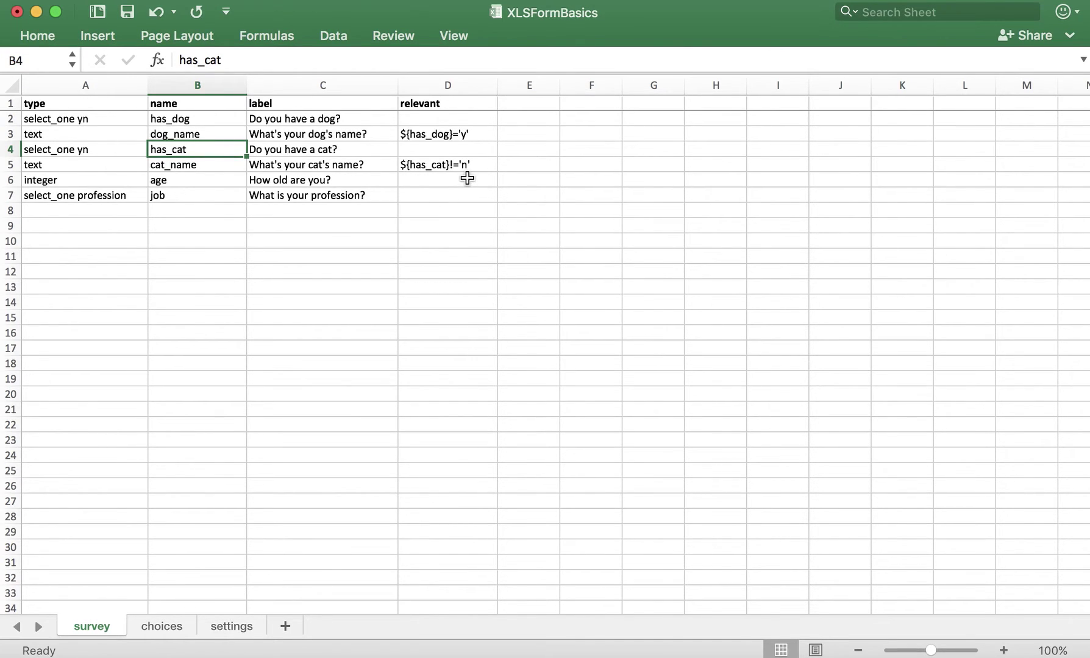
Compare the dog-name condition in D3 with the cat-name condition in D5
{"action": "left_click", "coordinate": [476, 134]}
{"action": "left_click", "coordinate": [479, 165]}
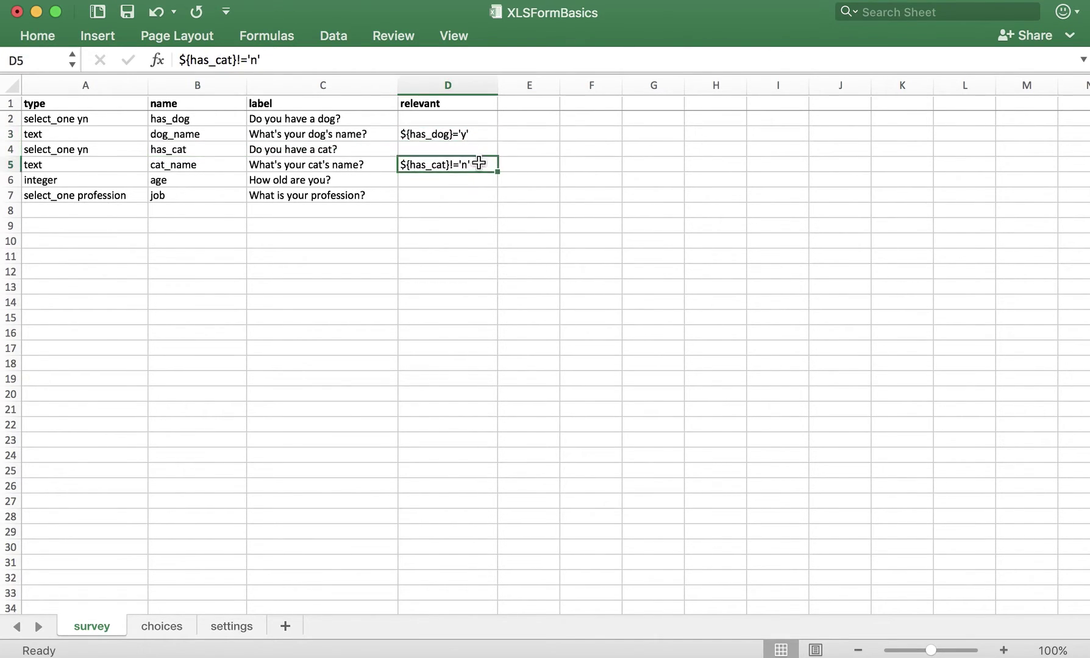
{"action": "left_click", "coordinate": [479, 136]}
{"action": "left_click", "coordinate": [481, 159]}
{"action": "left_click", "coordinate": [481, 137]}
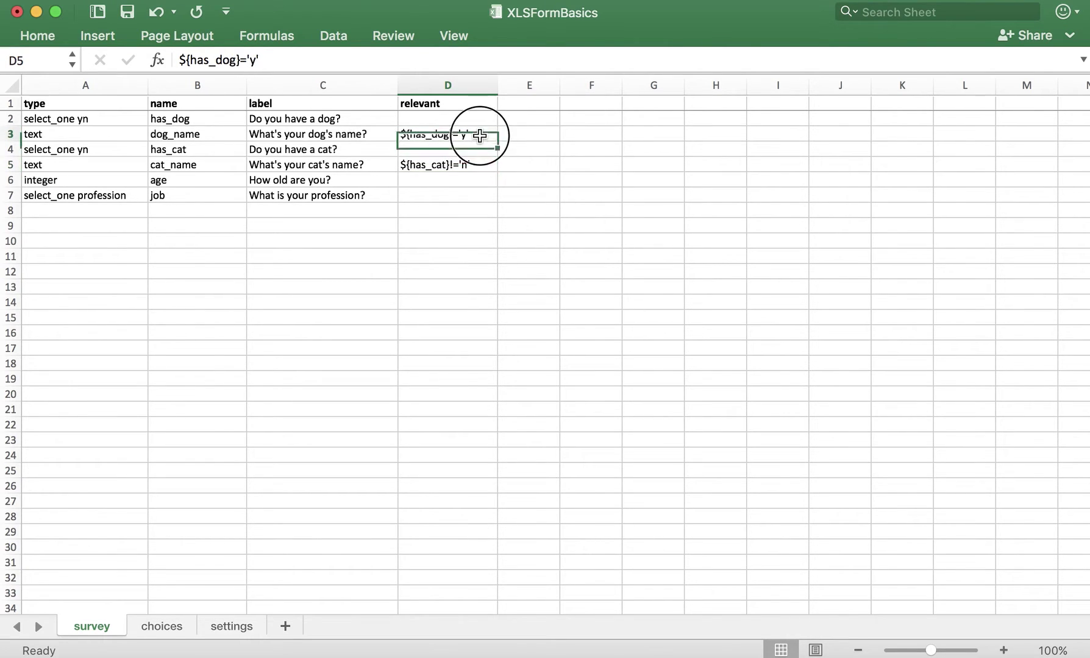
{"action": "left_click", "coordinate": [480, 160]}
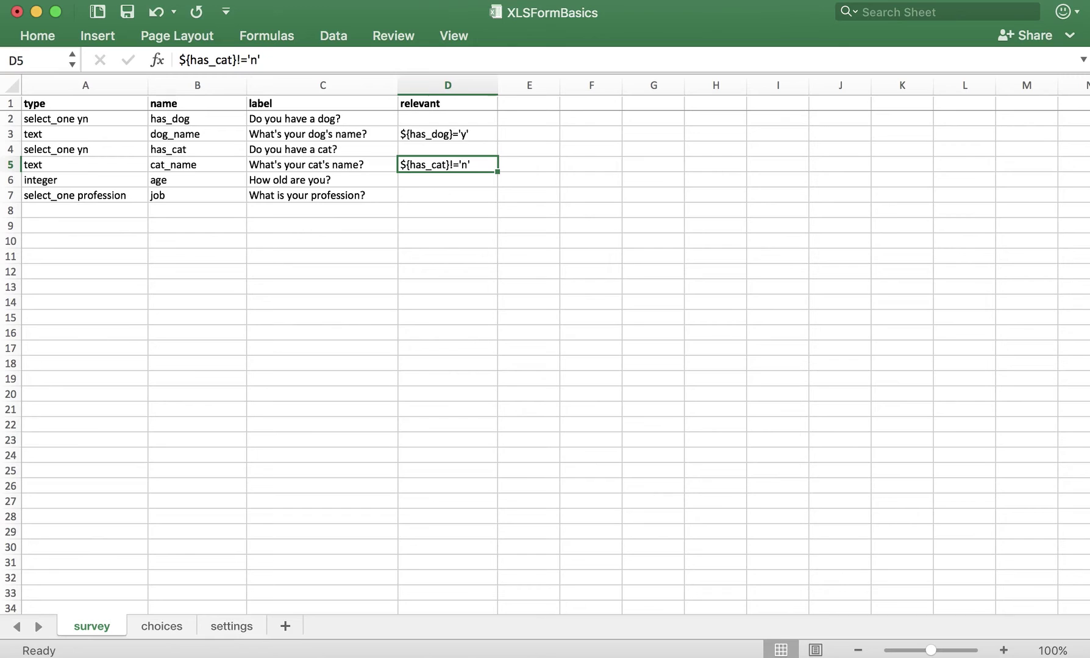
{"action": "left_click", "coordinate": [431, 197]}
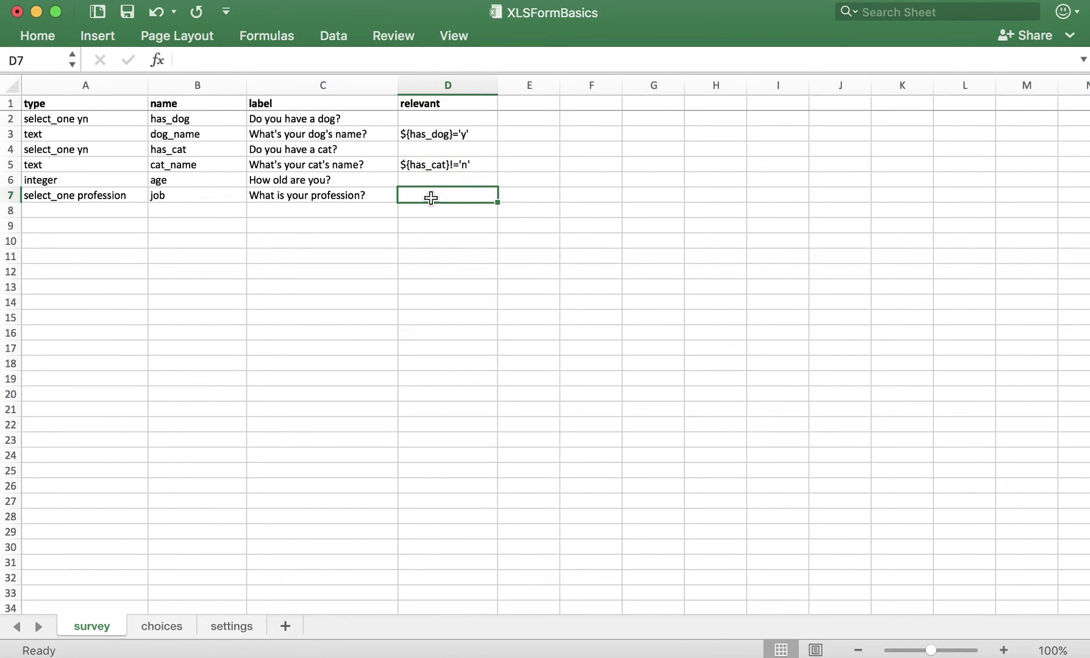
{"action": "left_click_drag", "start_coordinate": [119, 178], "coordinate": [347, 180]}
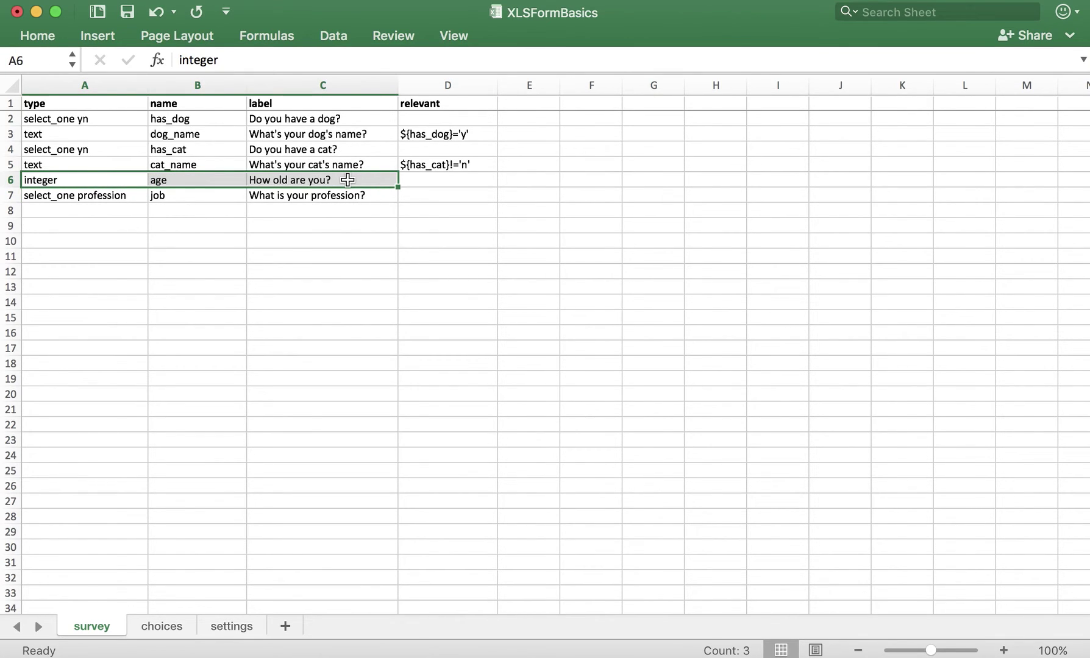
{"action": "left_click", "coordinate": [438, 203]}
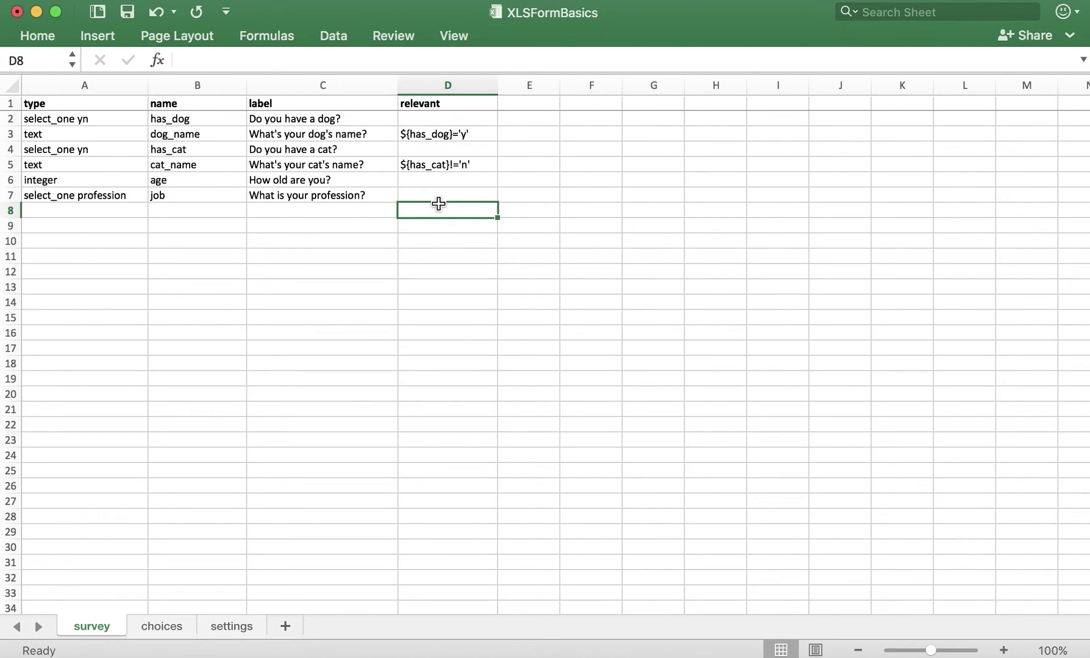
{"action": "left_click", "coordinate": [457, 195]}
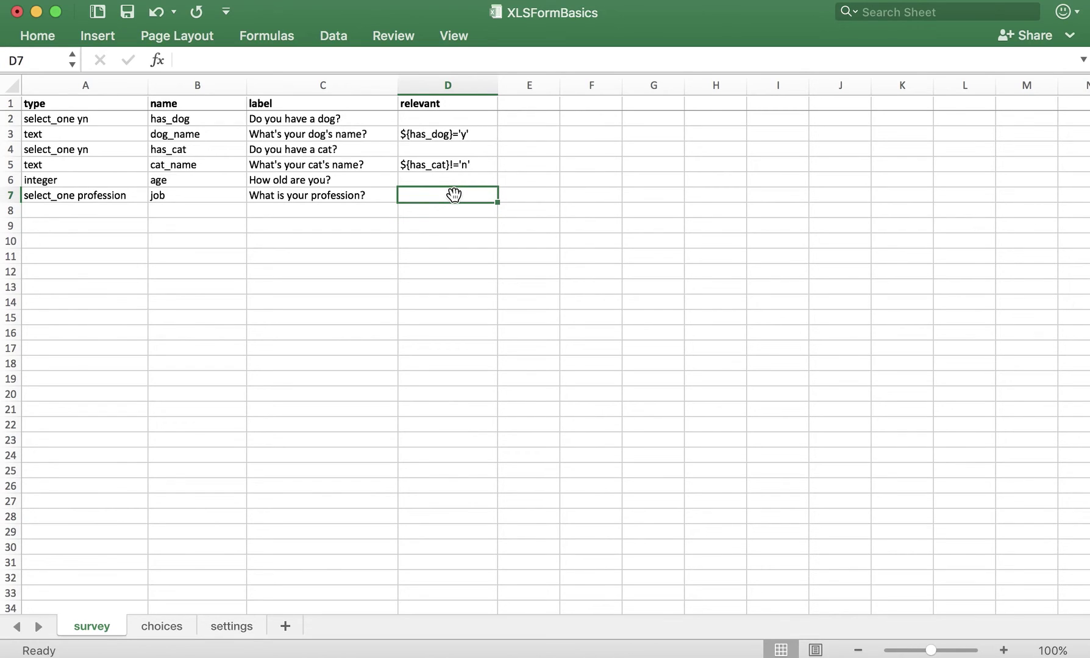
{"action": "left_click", "coordinate": [371, 195]}
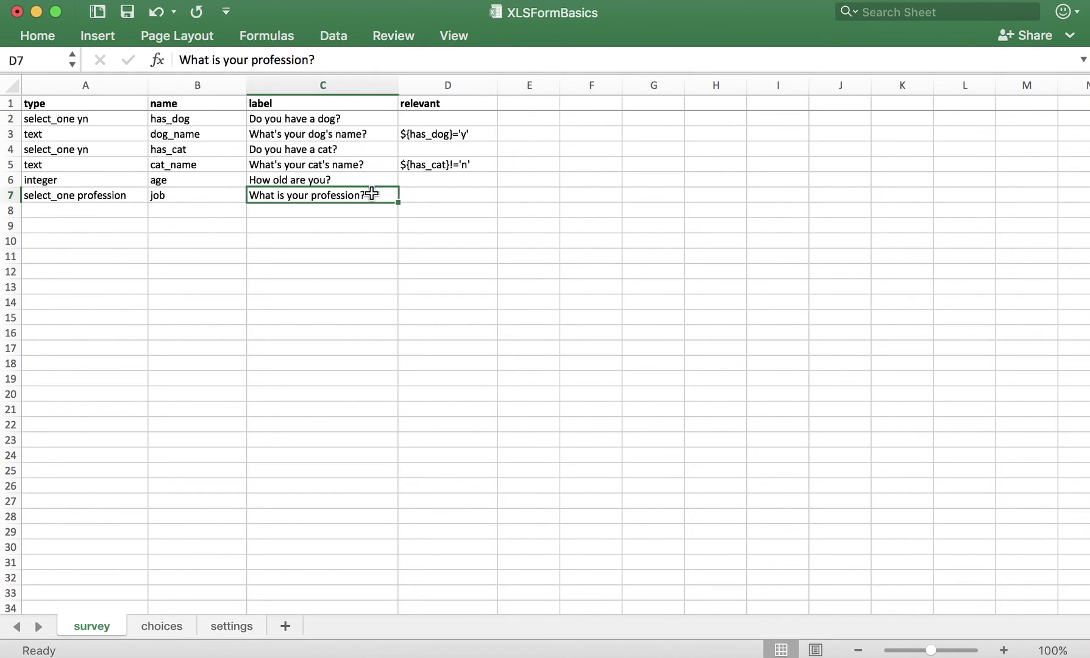
{"action": "left_click", "coordinate": [429, 194]}
Enter ${age}>='15' and ${age}<=95 in D7 as the profession question's condition
{"action": "type", "text": "${"}
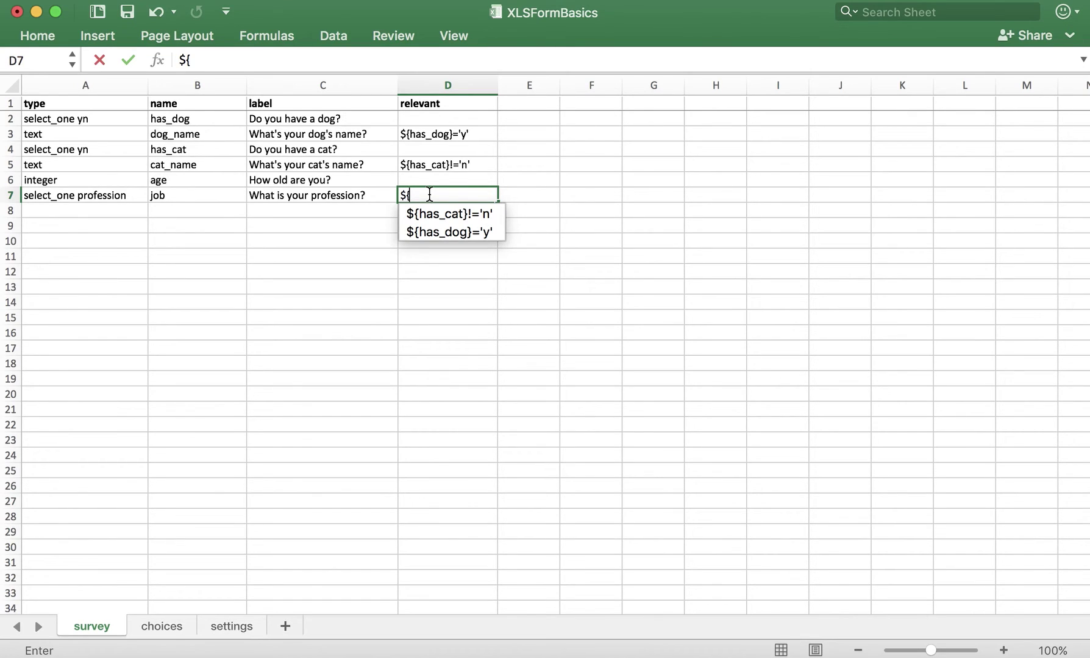
{"action": "type", "text": "age}"}
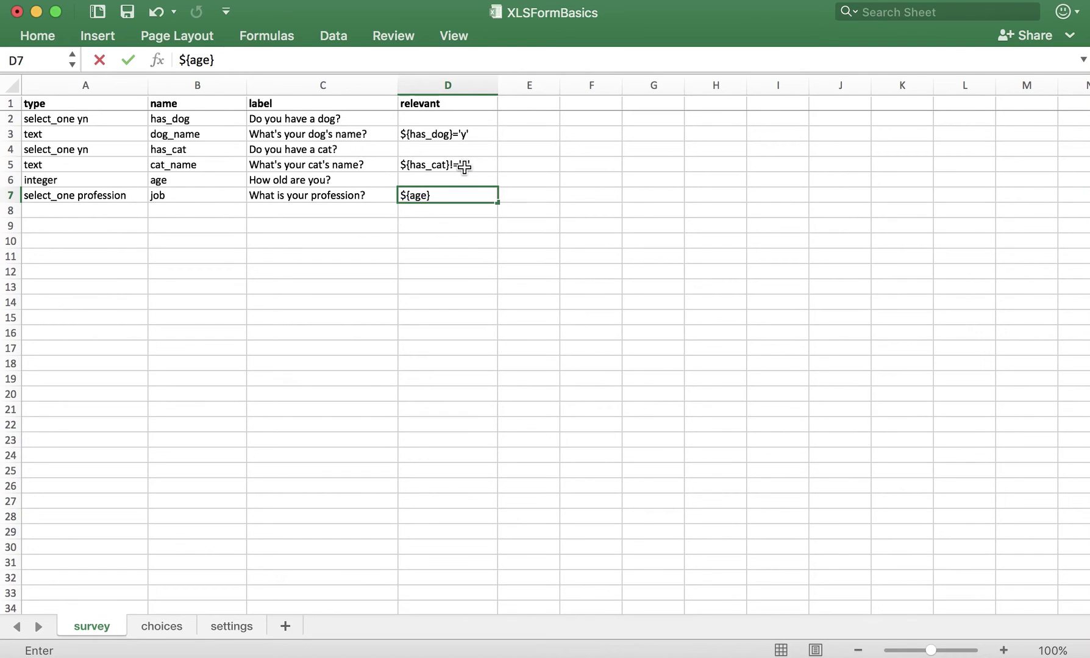
{"action": "type", "text": ">='15' and"}
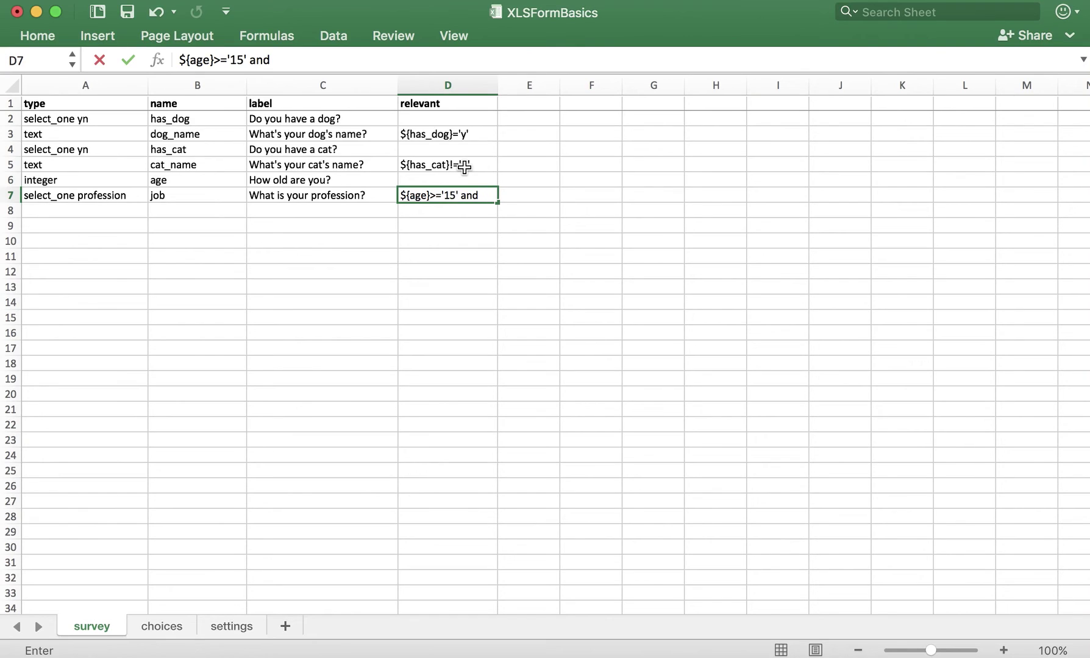
{"action": "type", "text": " ${age}<="}
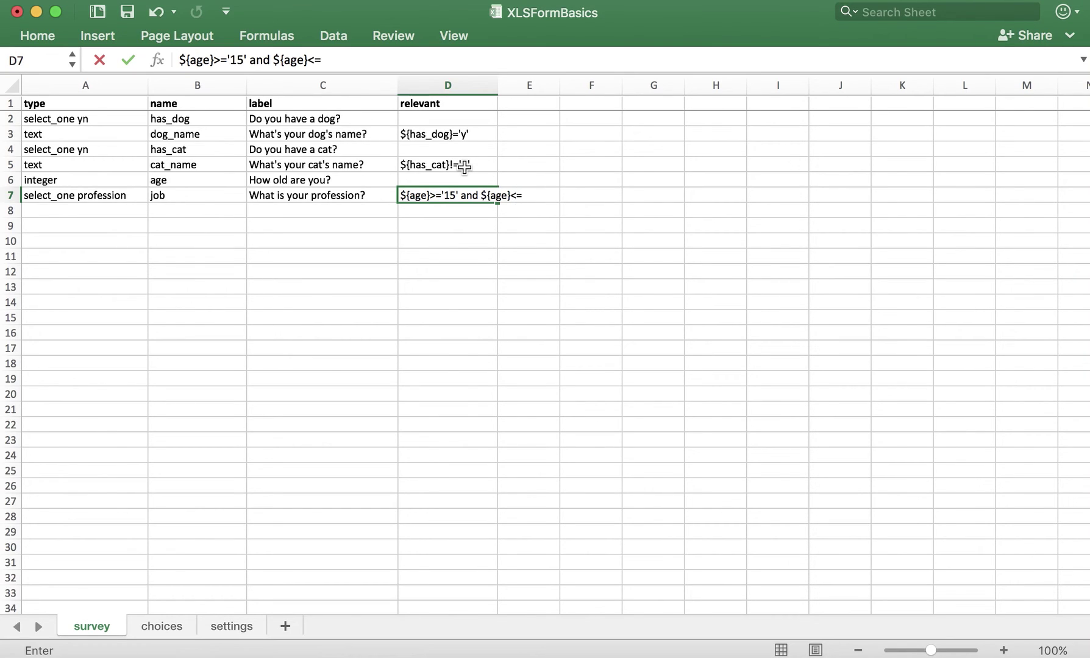
{"action": "type", "text": "95"}
{"action": "key", "text": "Return"}
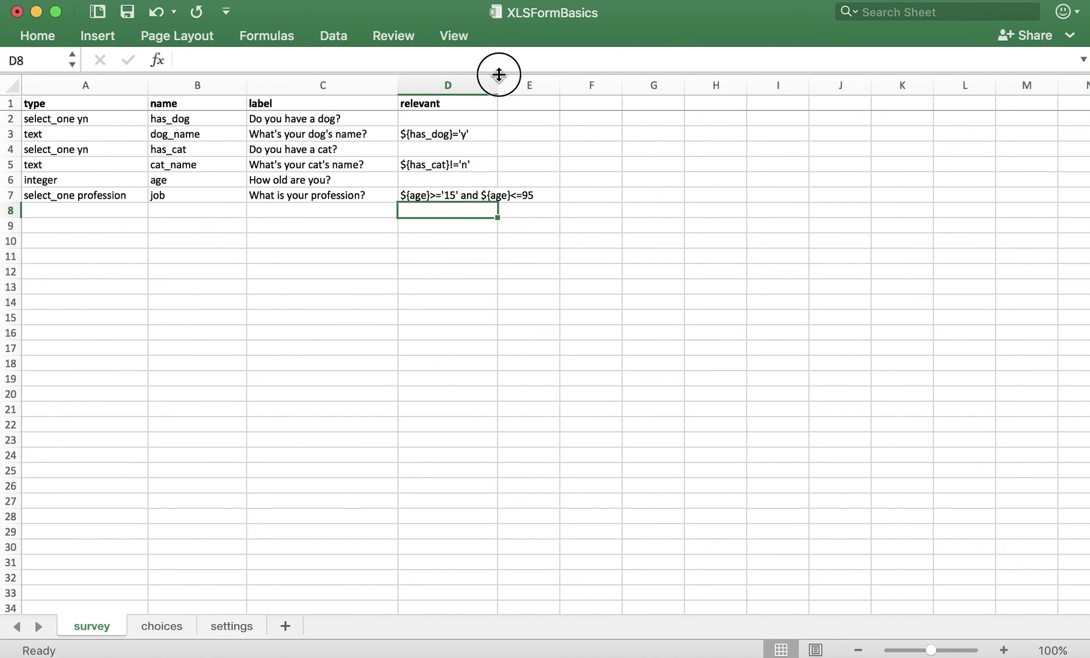
Widen column D to about 27 so the full age condition in D7 is visible
{"action": "left_click_drag", "start_coordinate": [497, 86], "coordinate": [559, 85]}
{"action": "left_click", "coordinate": [506, 301]}
{"action": "left_click", "coordinate": [511, 196]}
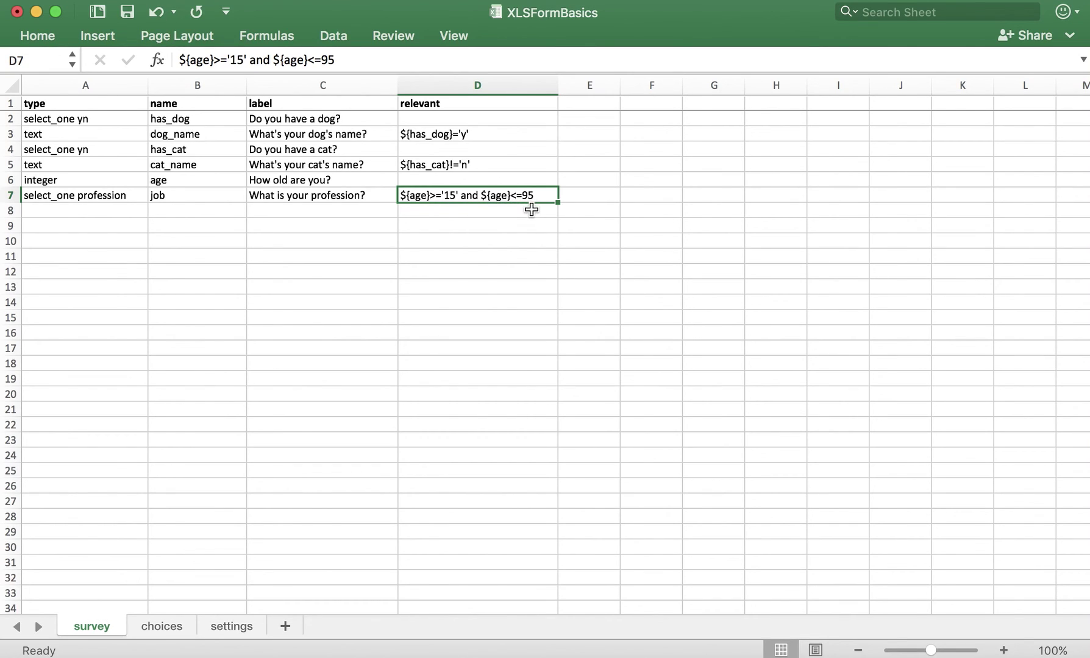
{"action": "left_click", "coordinate": [322, 240]}
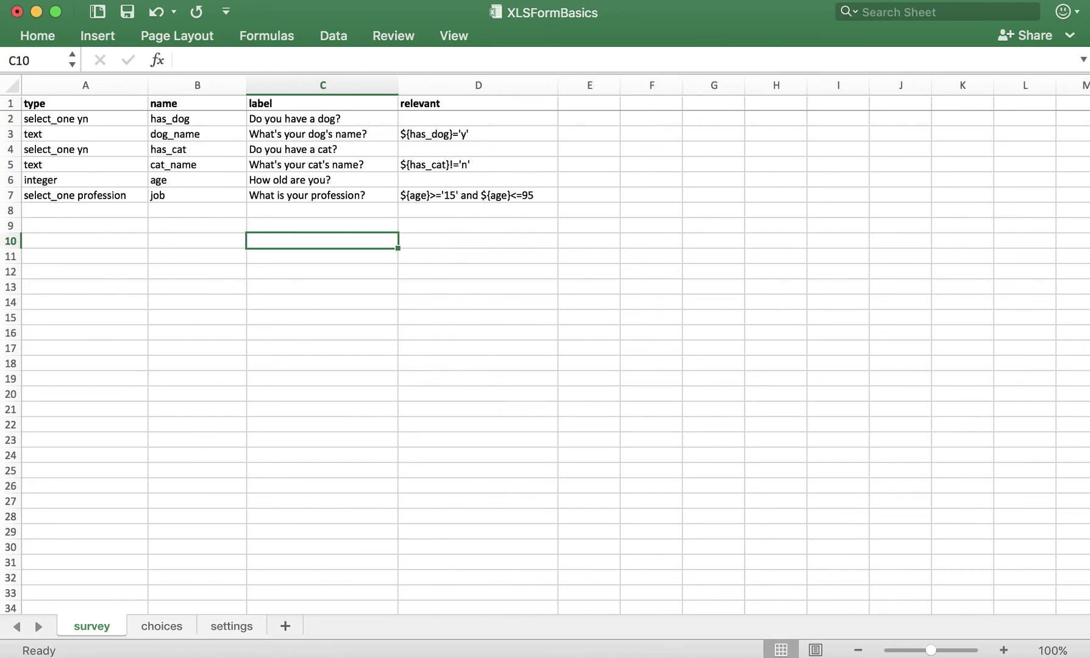